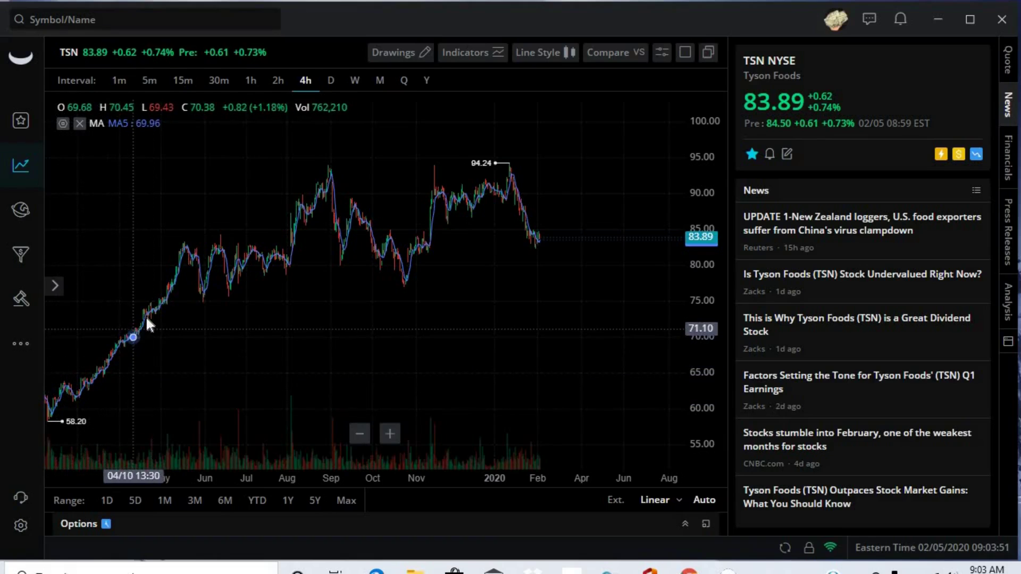
Place a Horizontal Line drawing at about 72.18 on the TSN 4-hour chart, then pan toward later dates.
scroll(224, 245, left, 5)
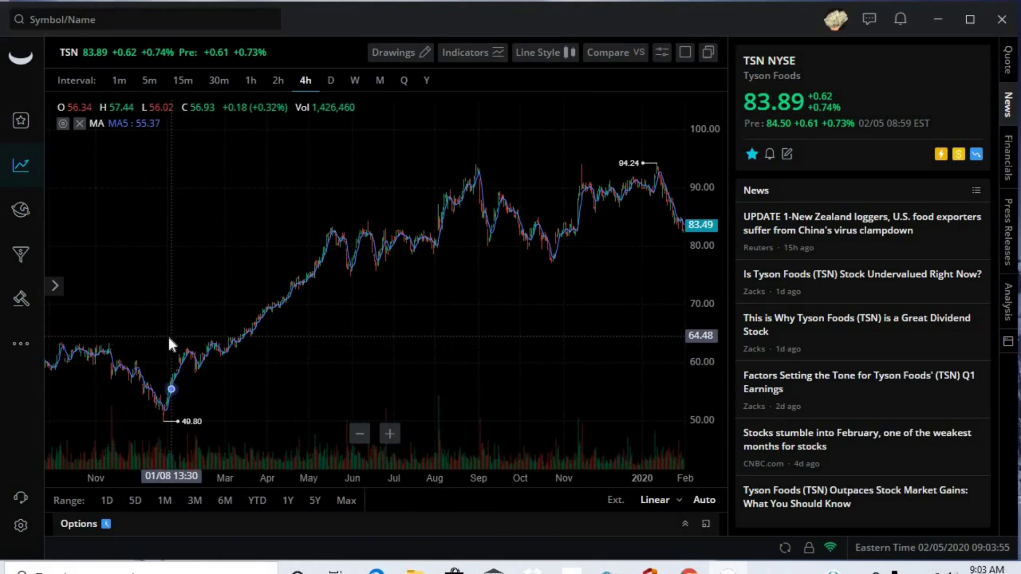
scroll(316, 298, left, 5)
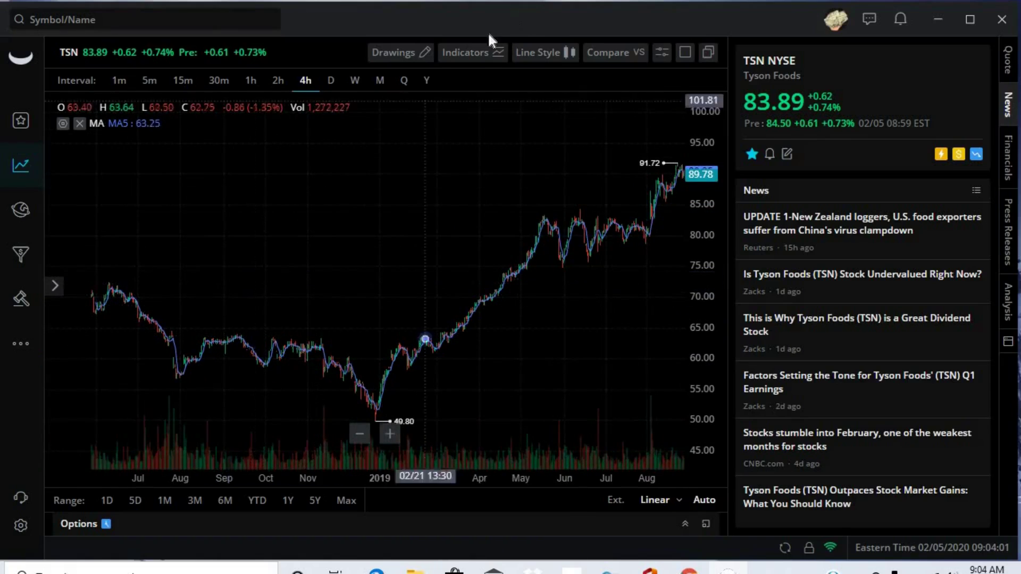
click(400, 52)
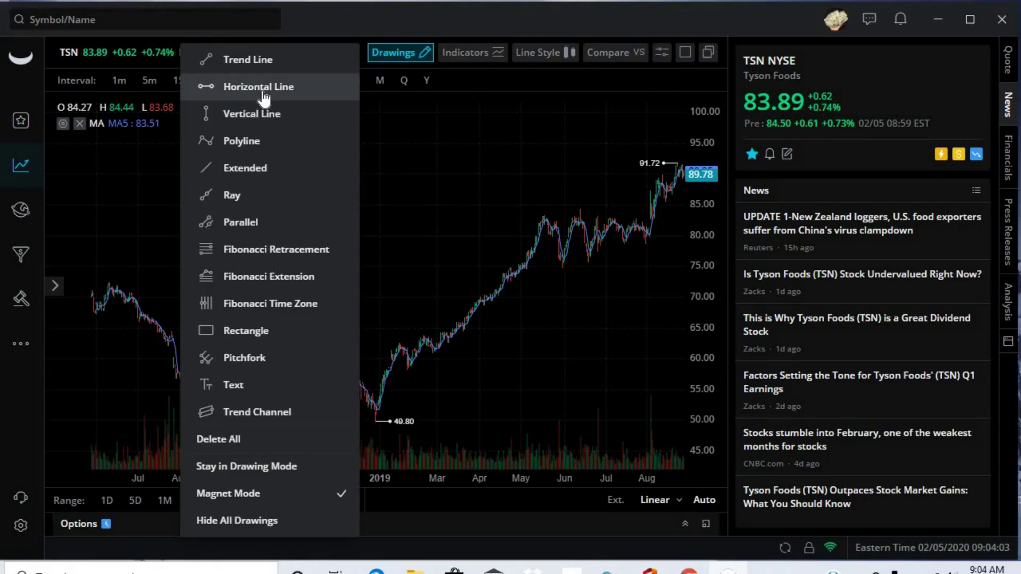
click(264, 88)
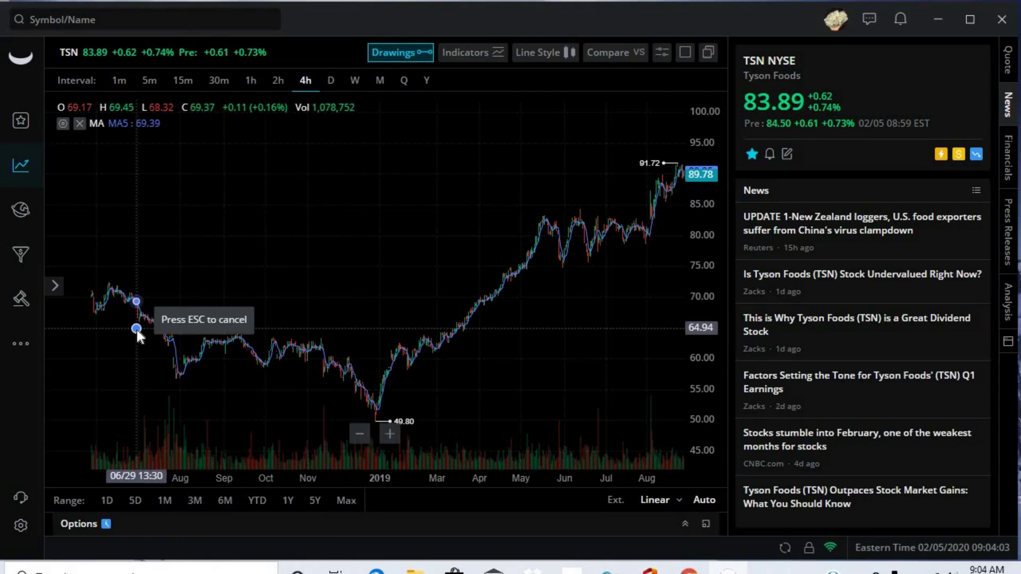
click(163, 285)
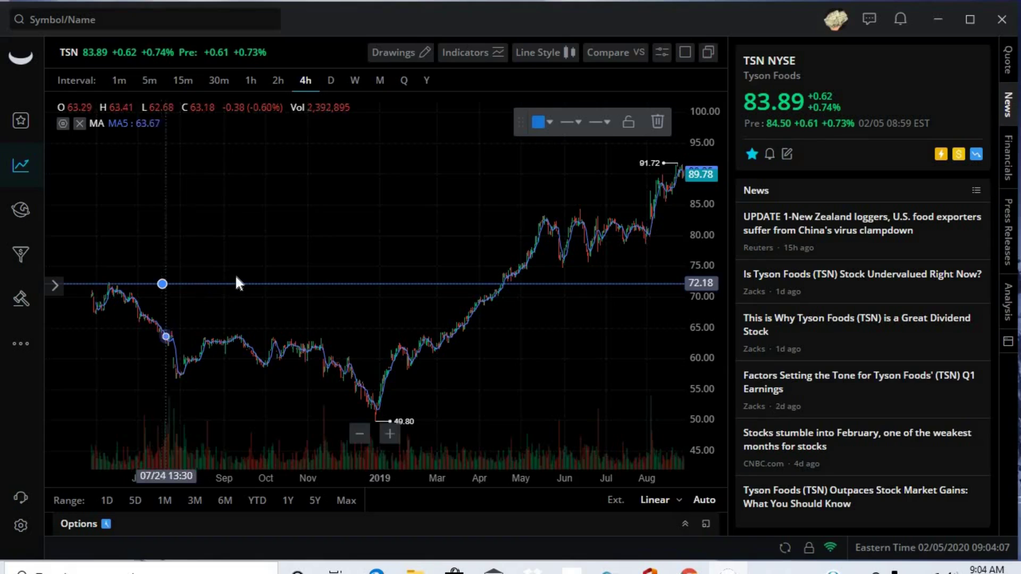
drag(346, 246, 323, 264)
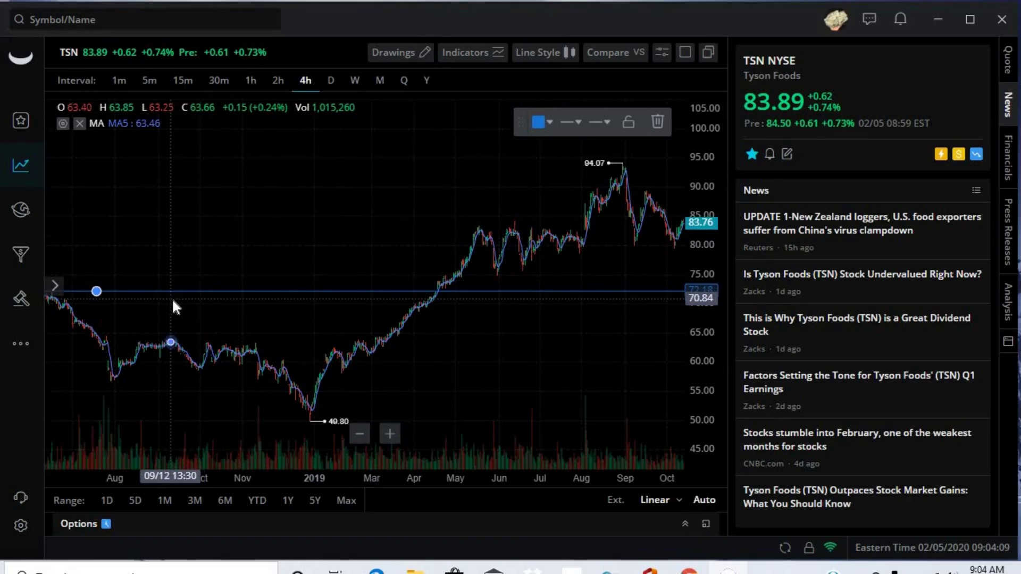
drag(208, 257, 149, 241)
drag(172, 287, 208, 289)
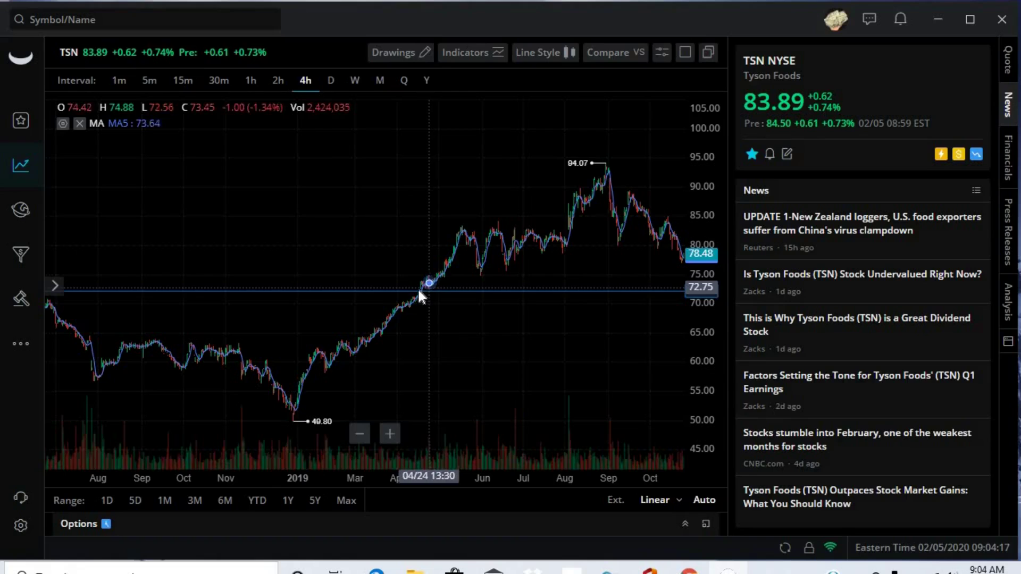
drag(269, 263, 372, 263)
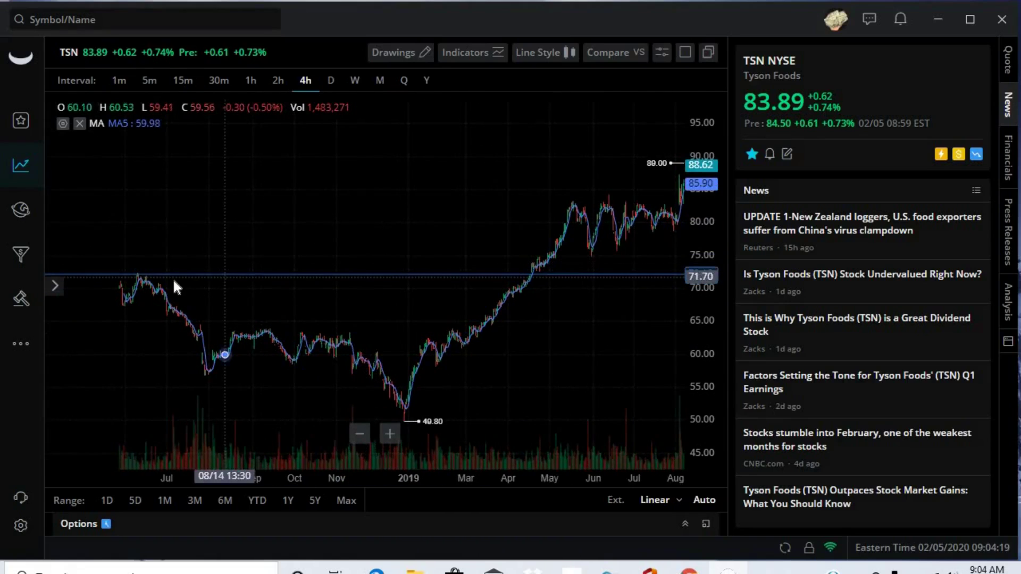
click(145, 274)
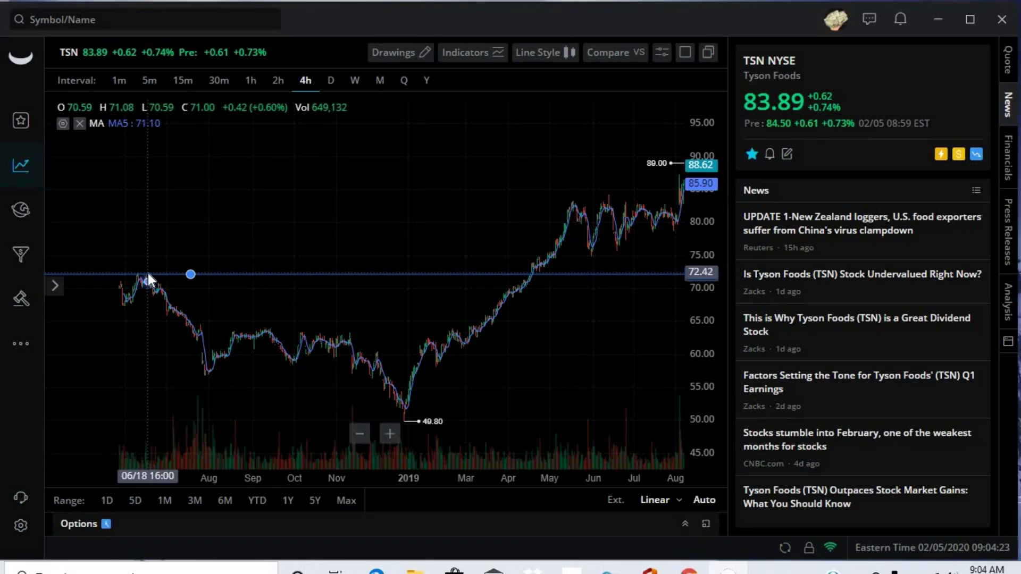
click(253, 270)
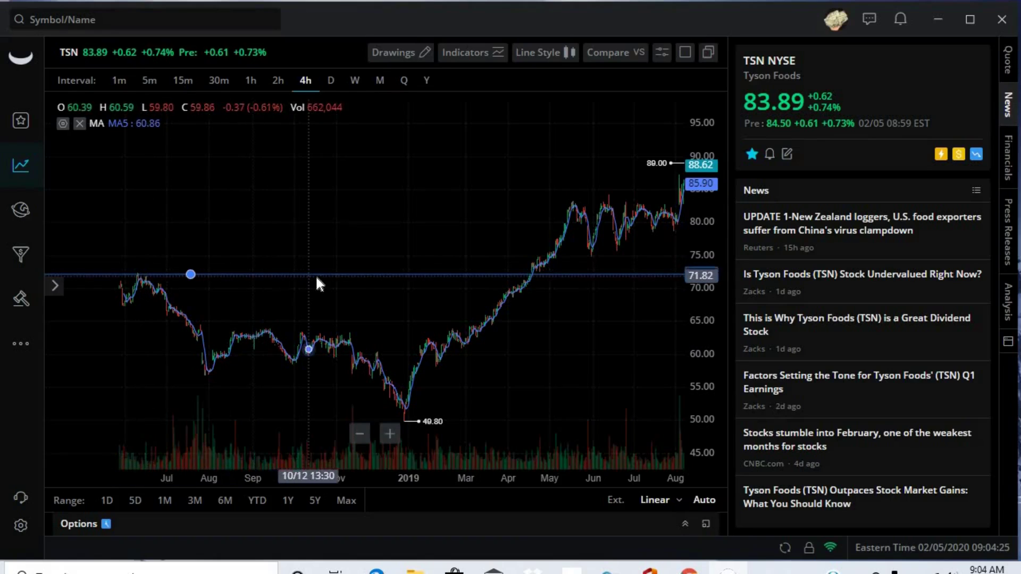
drag(433, 314, 371, 313)
drag(451, 288, 418, 292)
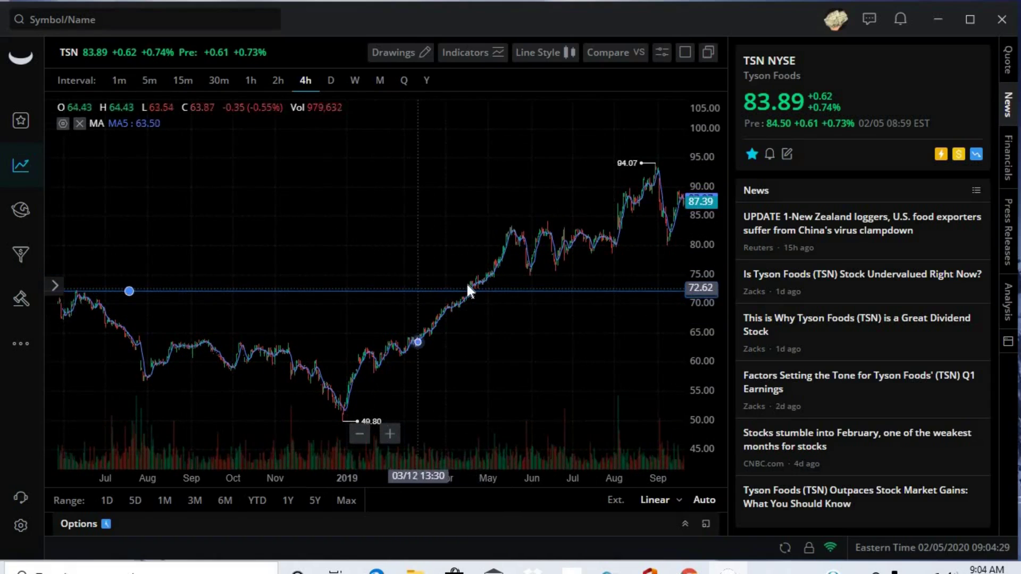
drag(492, 302, 381, 284)
drag(500, 347, 326, 336)
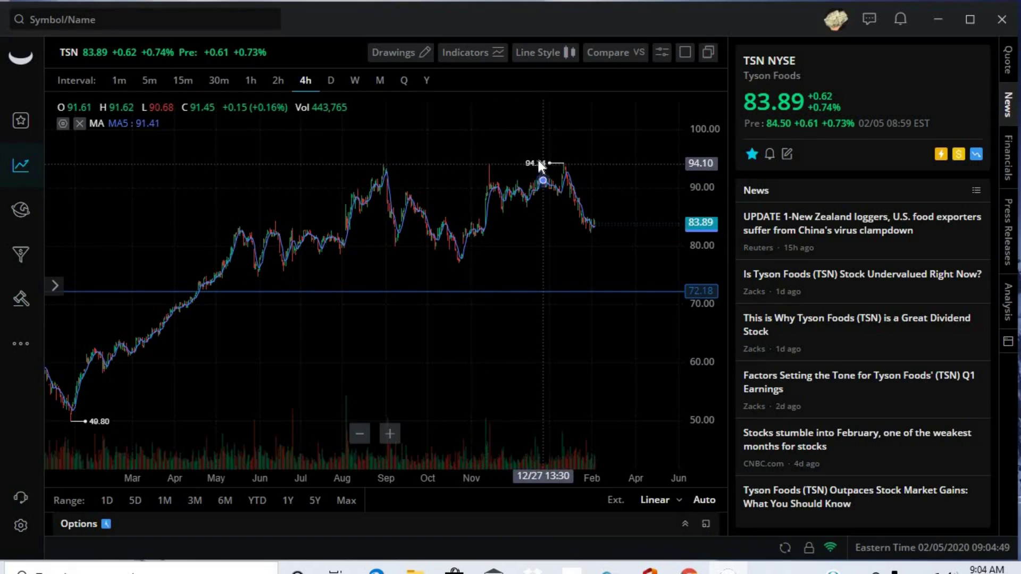
Add a Horizontal Line at 93.97 along the 94 highs and deselect it.
click(417, 64)
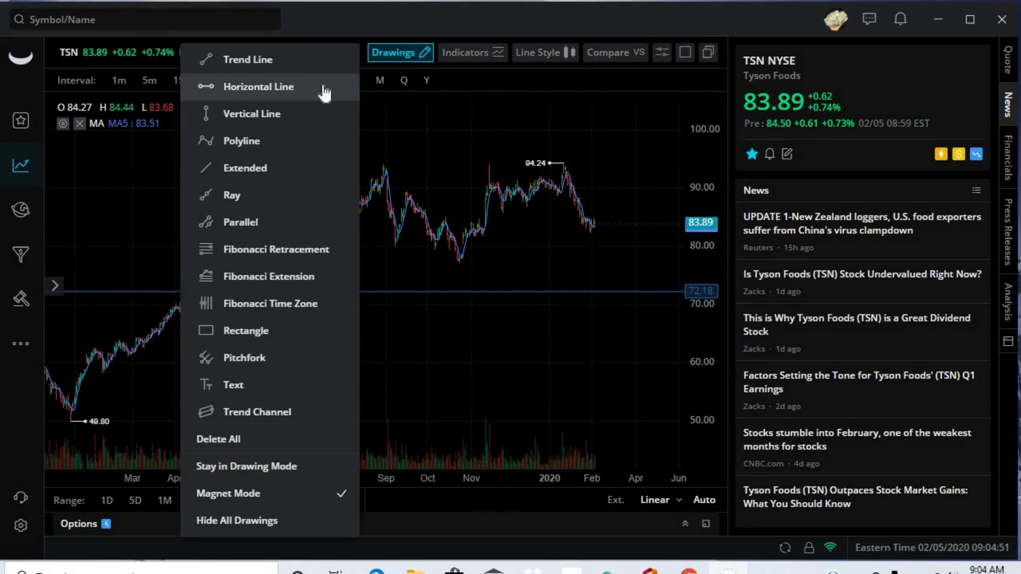
click(326, 89)
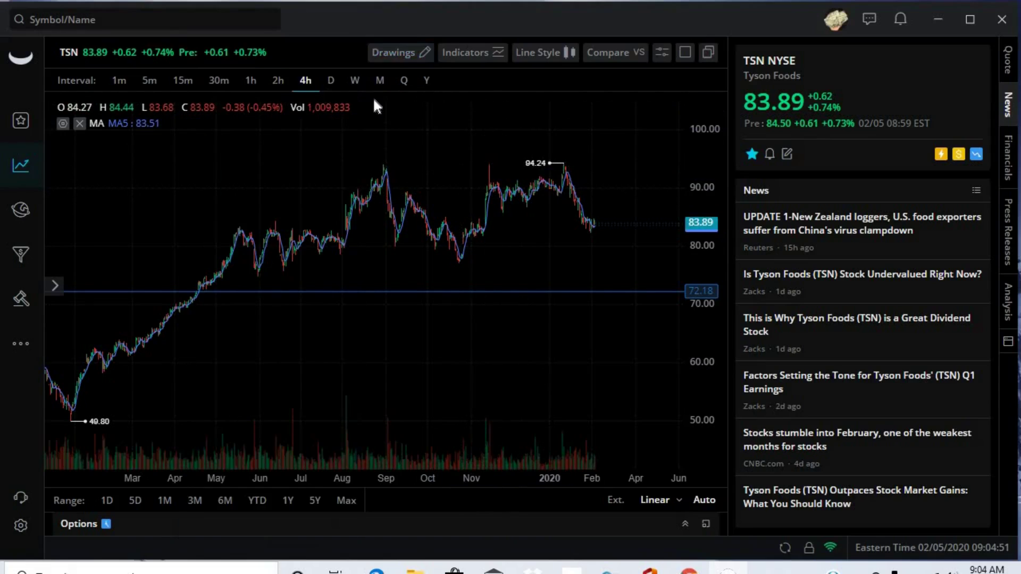
click(509, 164)
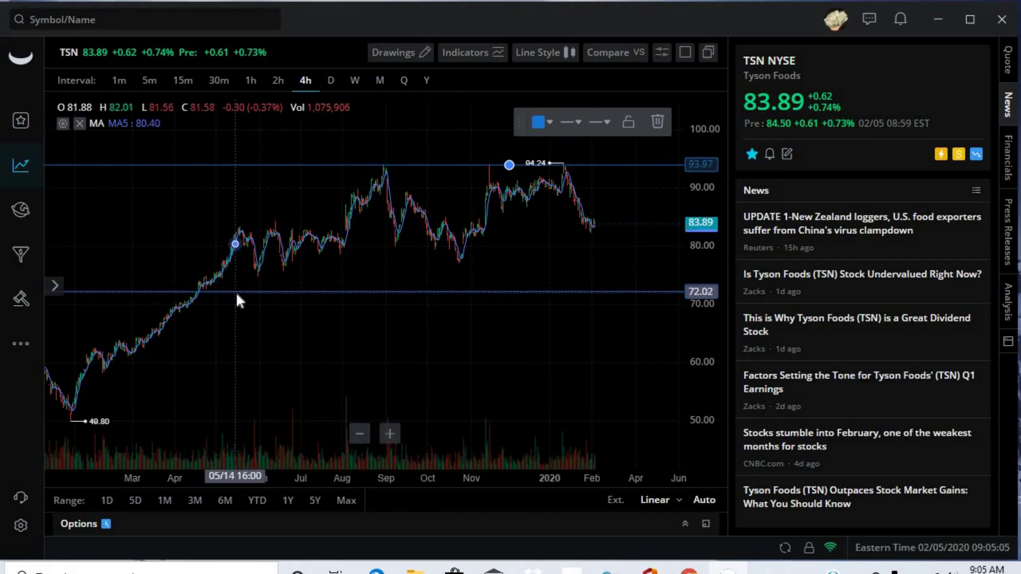
click(199, 299)
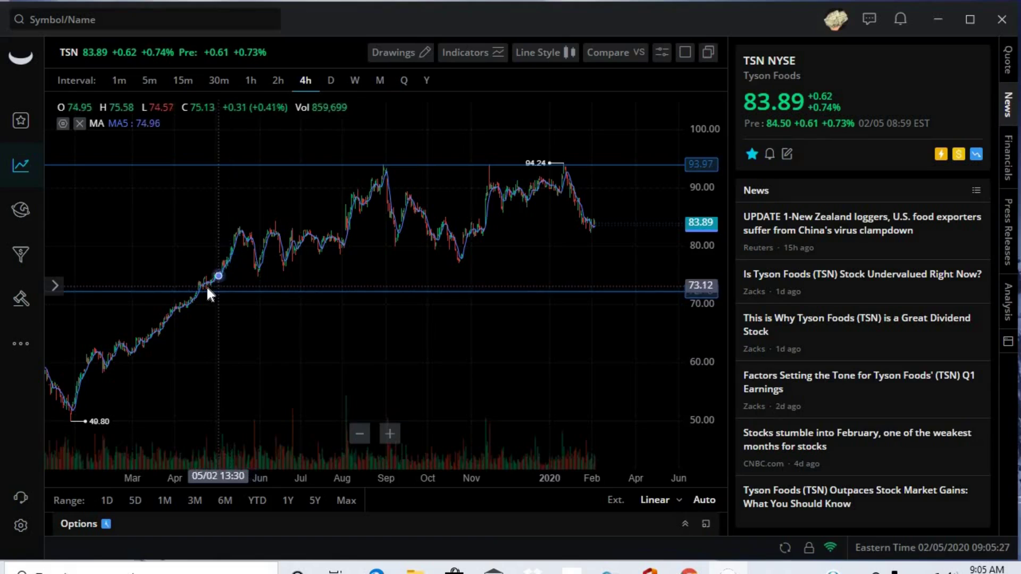
drag(339, 265, 484, 269)
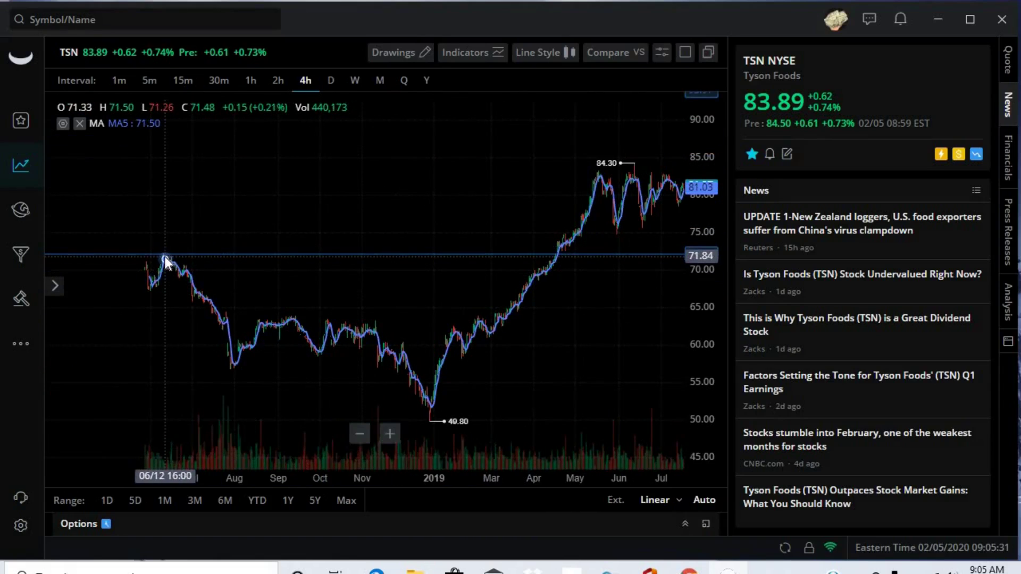
drag(173, 227, 348, 228)
scroll(257, 208, down, 10)
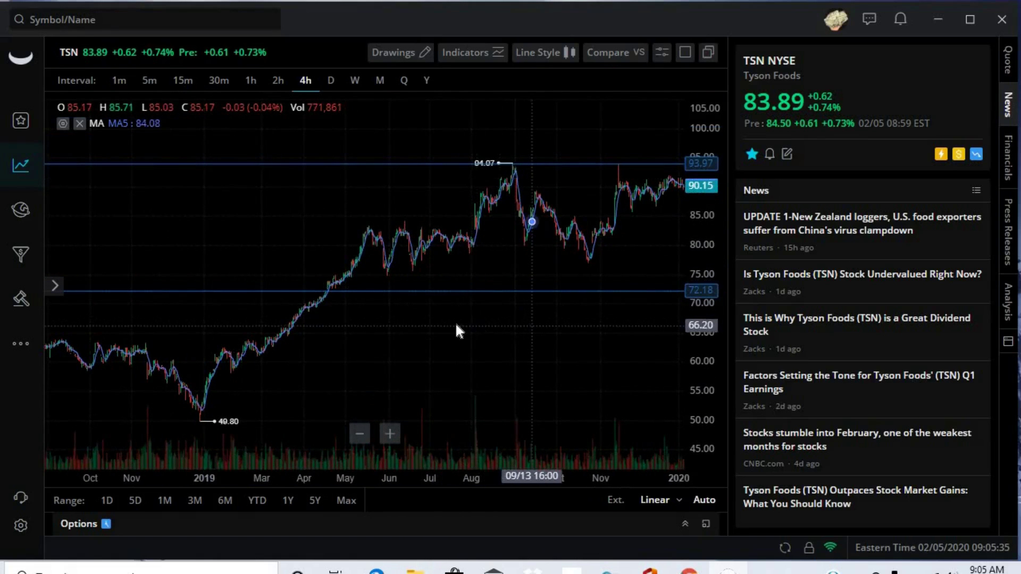
drag(455, 321, 312, 322)
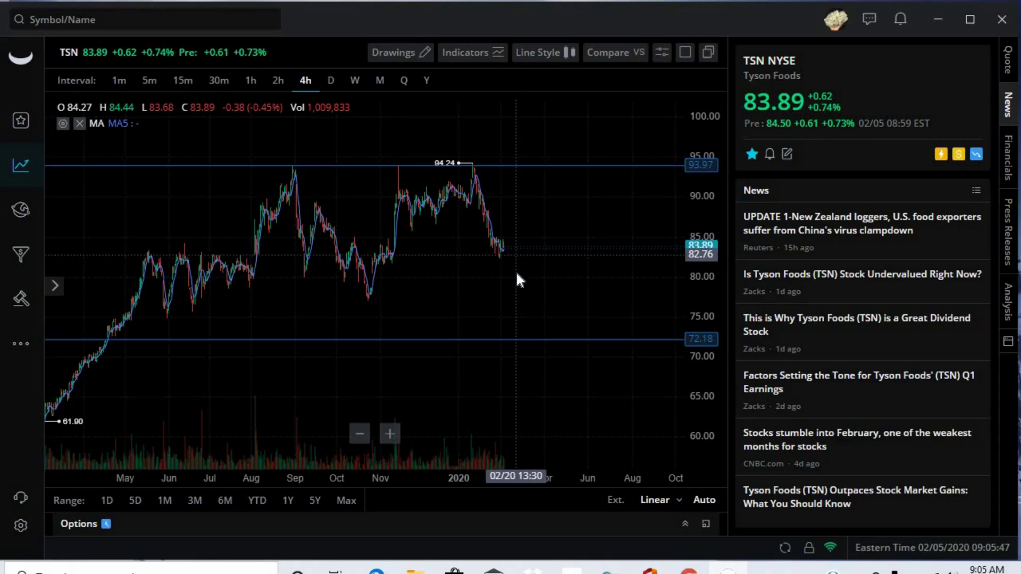
drag(518, 304, 520, 306)
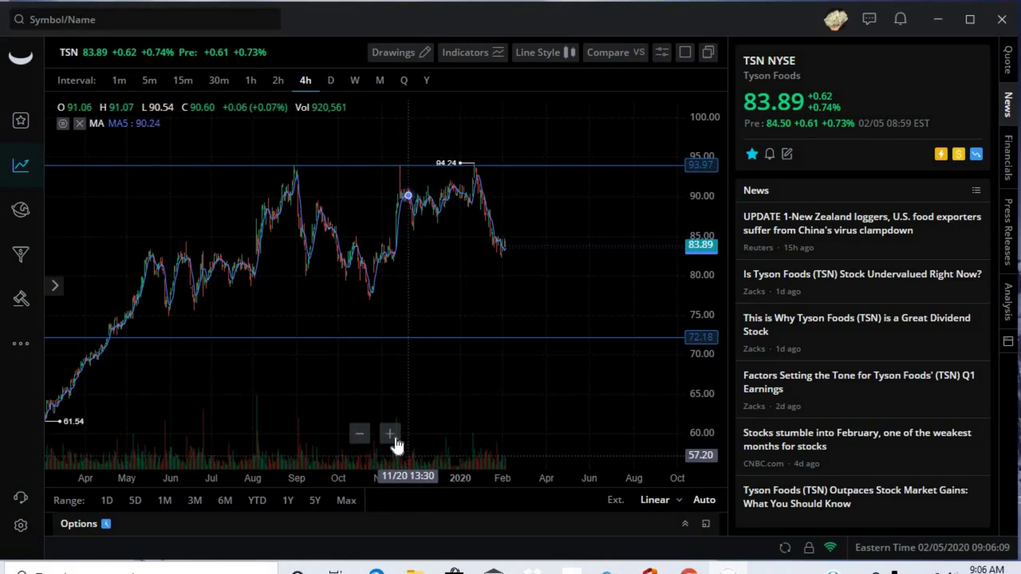
Zoom the TSN chart in on the recent months of price action.
click(396, 442)
click(396, 443)
click(396, 443)
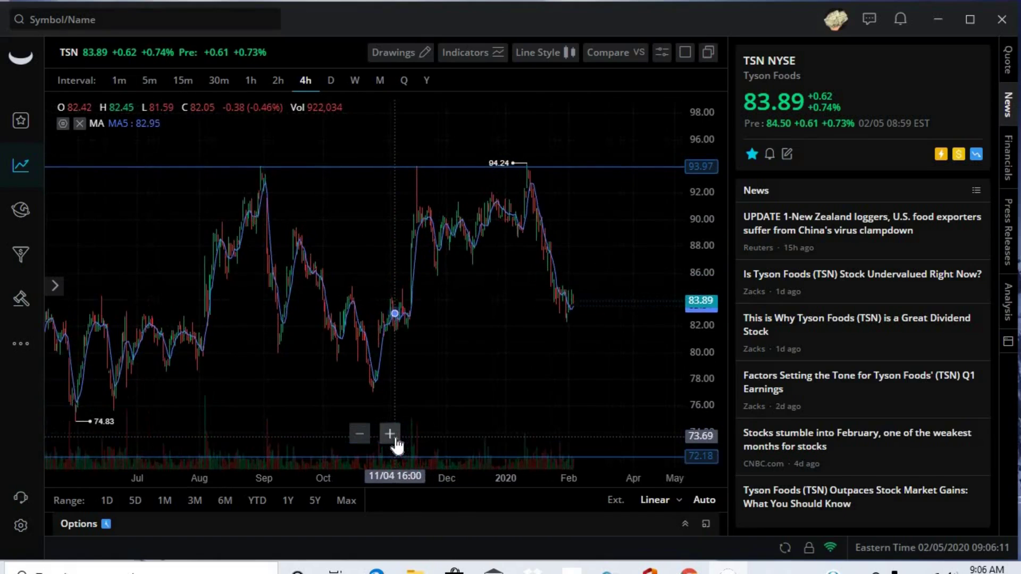
click(396, 443)
click(390, 435)
click(389, 435)
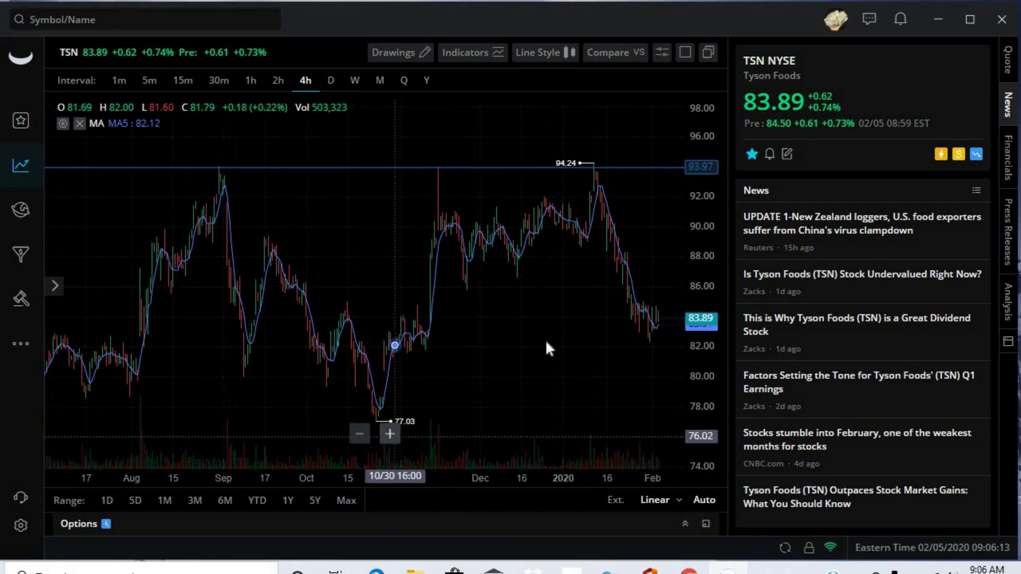
scroll(396, 327, right, 5)
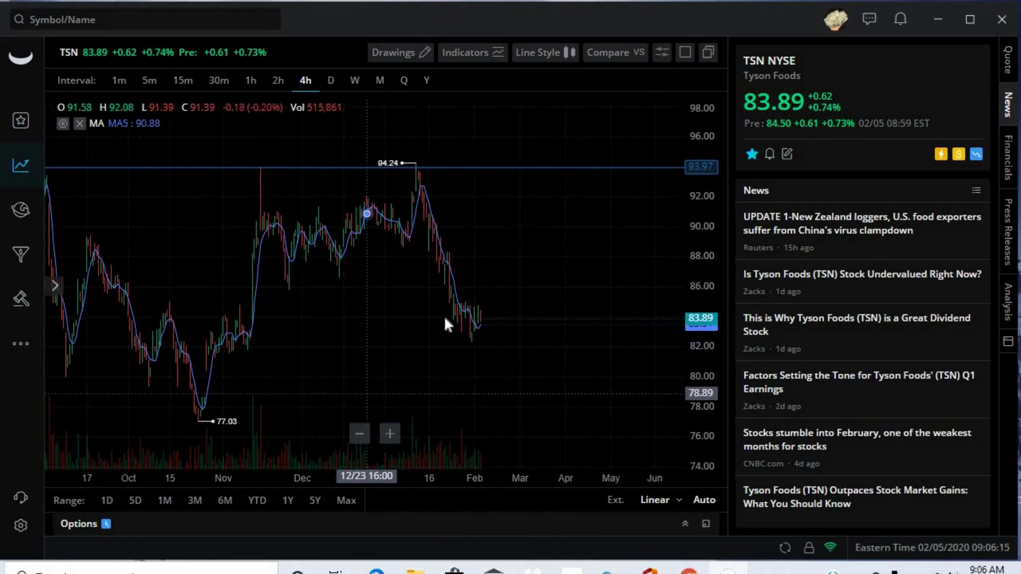
Zoom out and pan so both levels fit, then place the support line at 72.18.
click(360, 435)
click(360, 435)
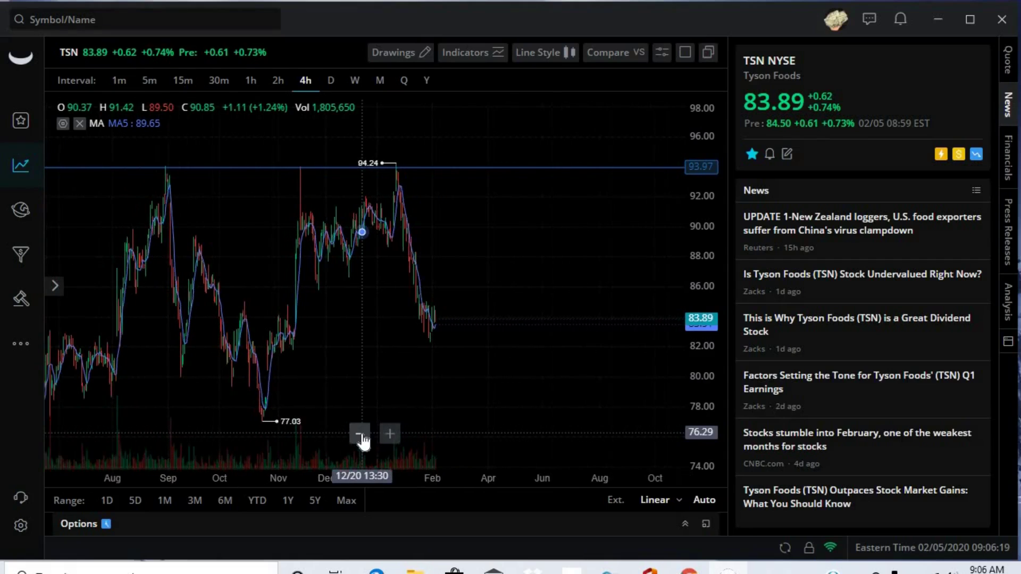
click(360, 434)
click(360, 435)
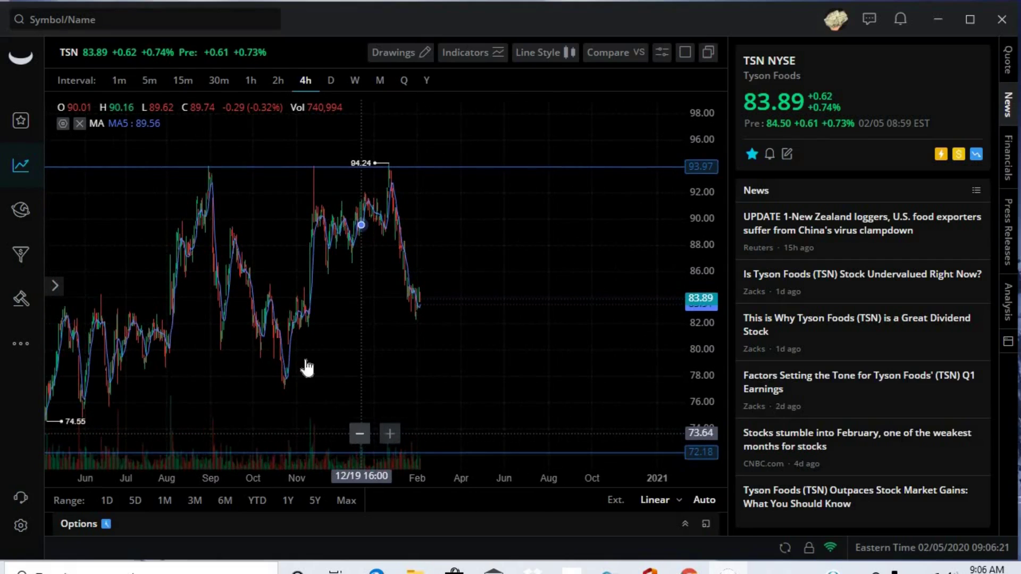
drag(456, 376, 483, 376)
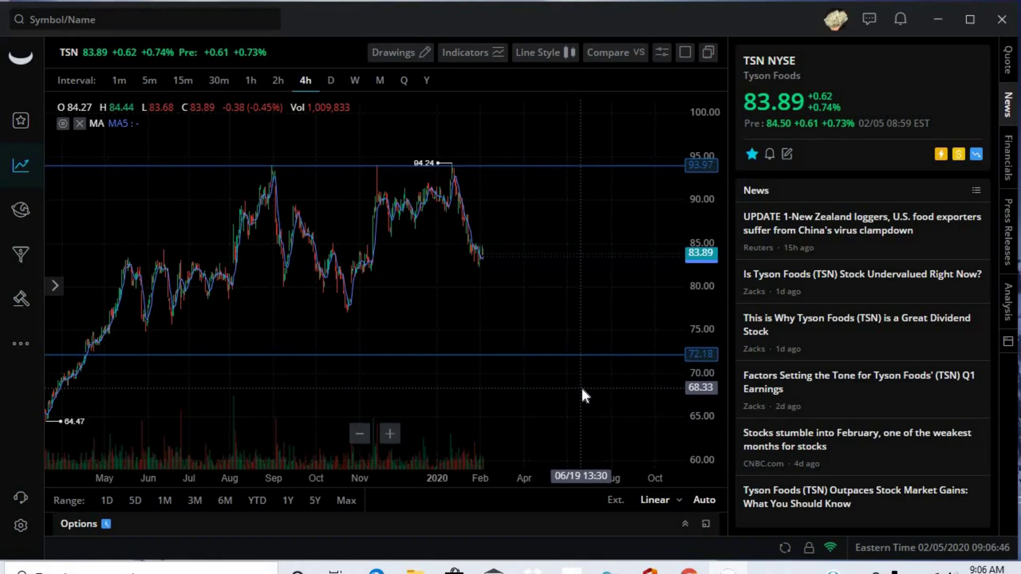
drag(290, 382, 426, 391)
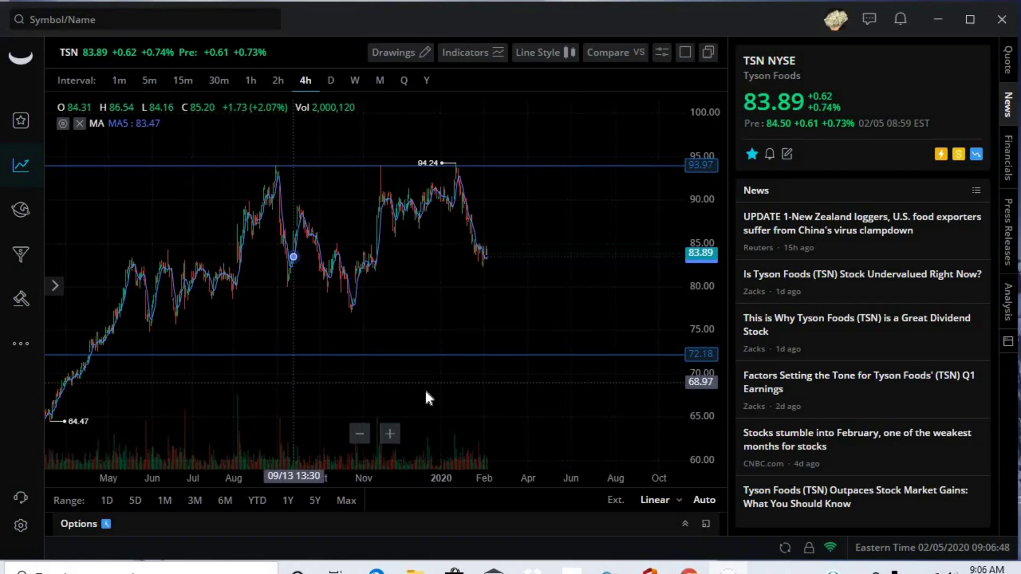
scroll(428, 391, down, 3)
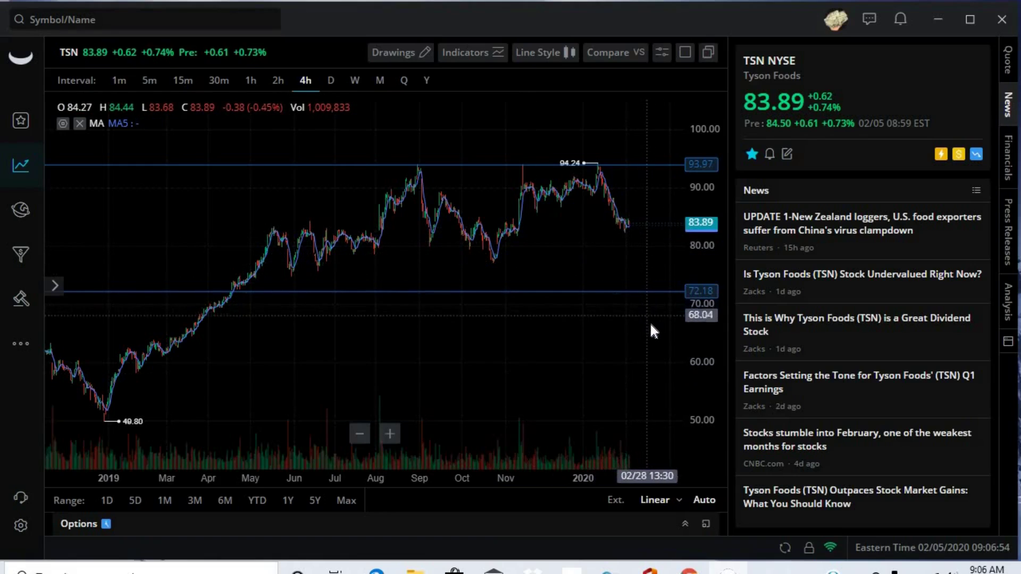
drag(648, 334, 475, 346)
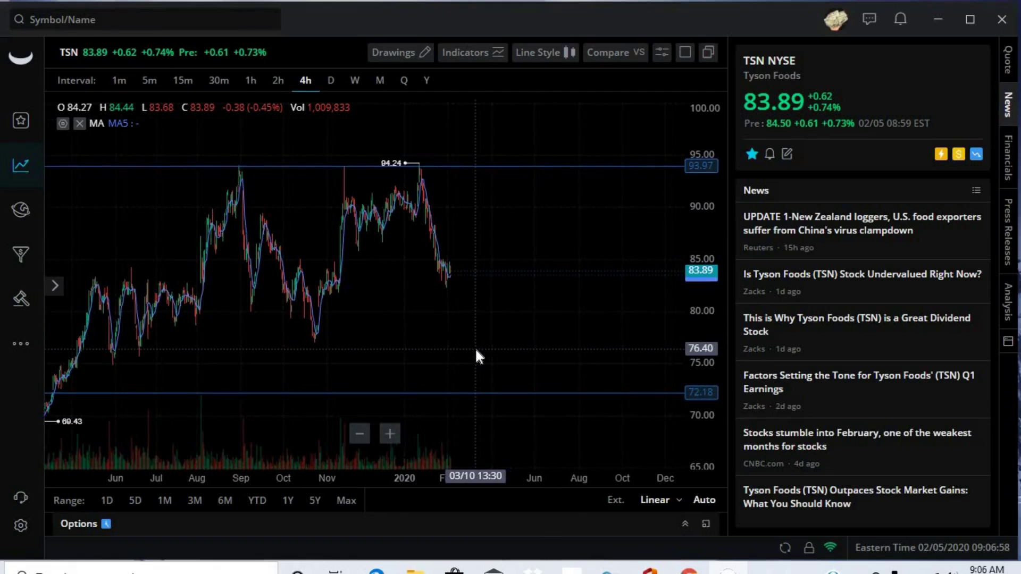
click(506, 394)
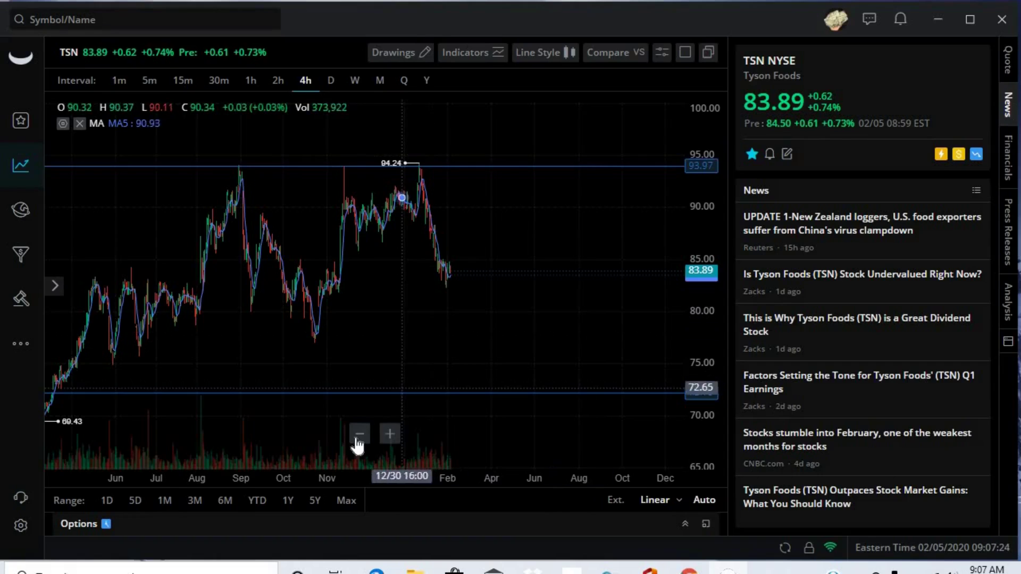
click(195, 505)
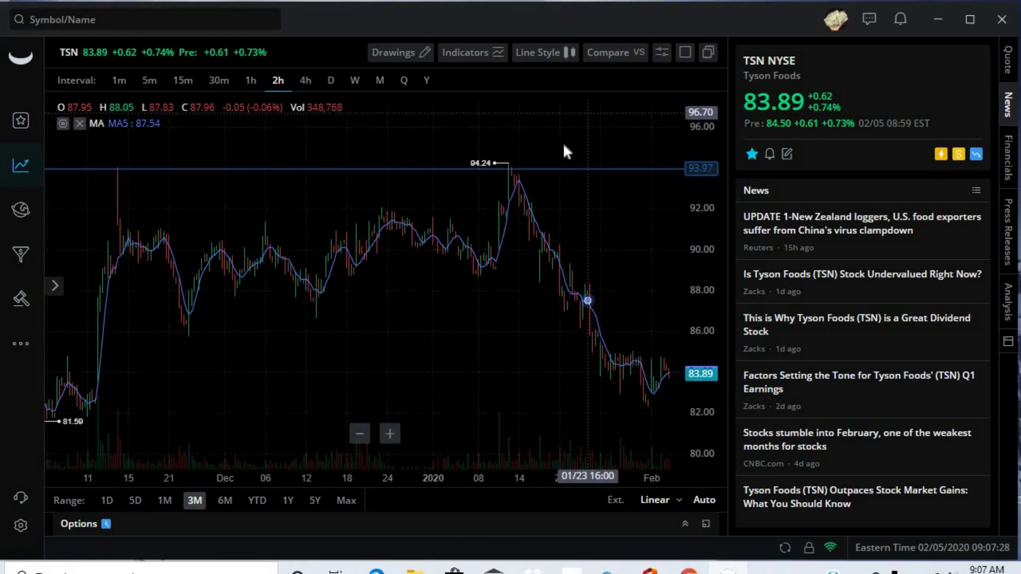
click(361, 435)
click(359, 434)
click(359, 434)
click(359, 434)
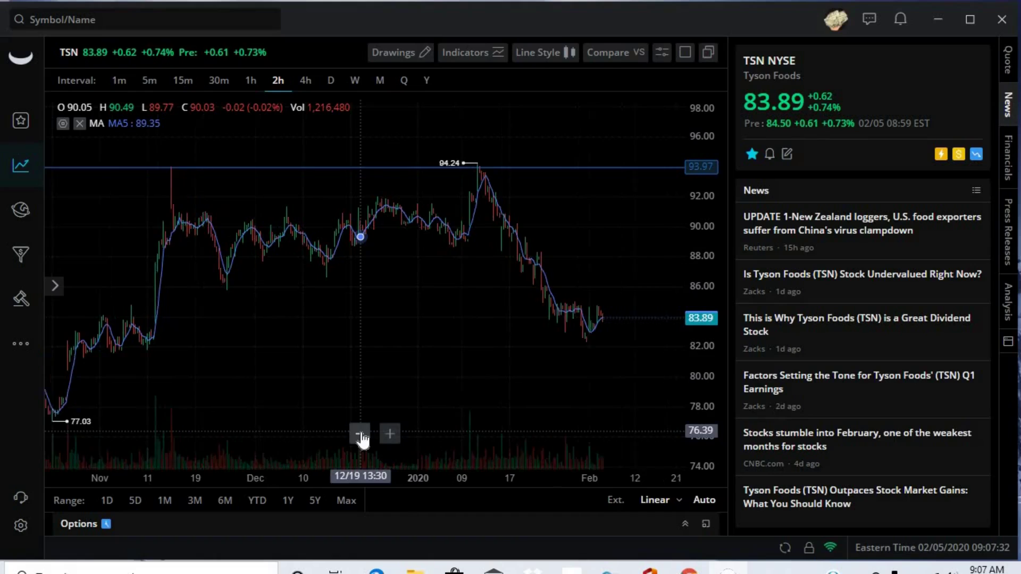
click(359, 434)
click(359, 434)
click(360, 434)
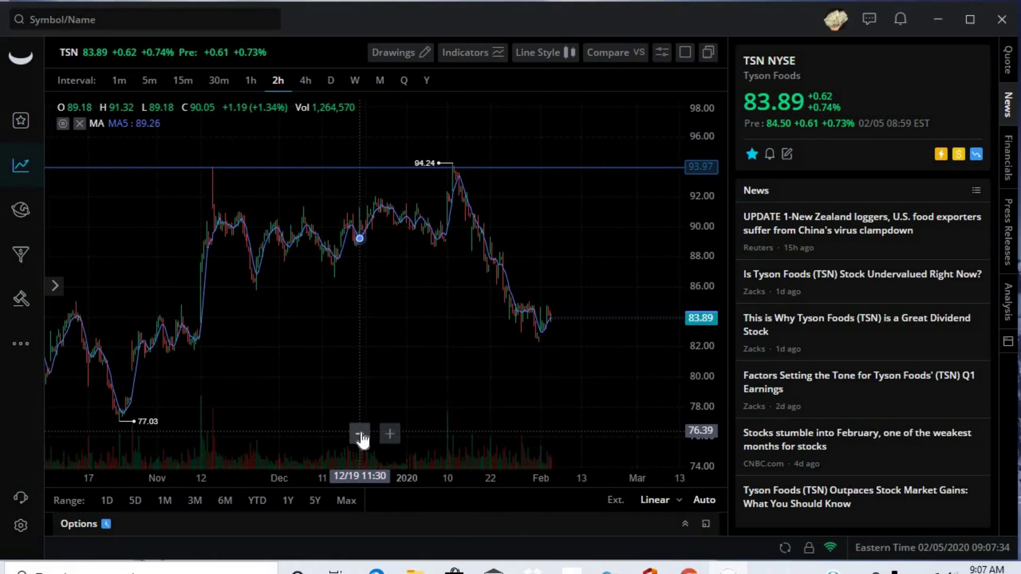
click(360, 434)
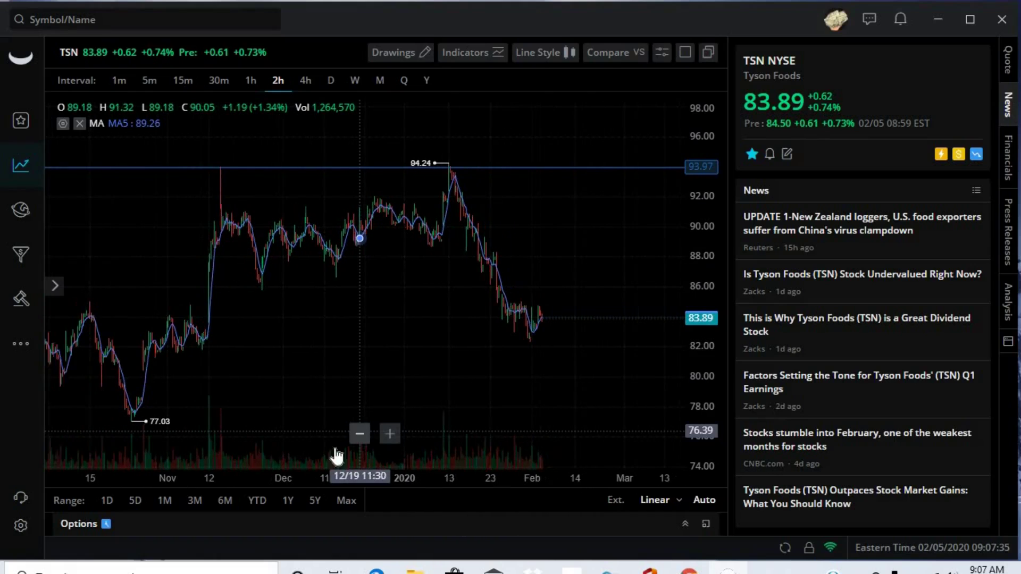
click(223, 501)
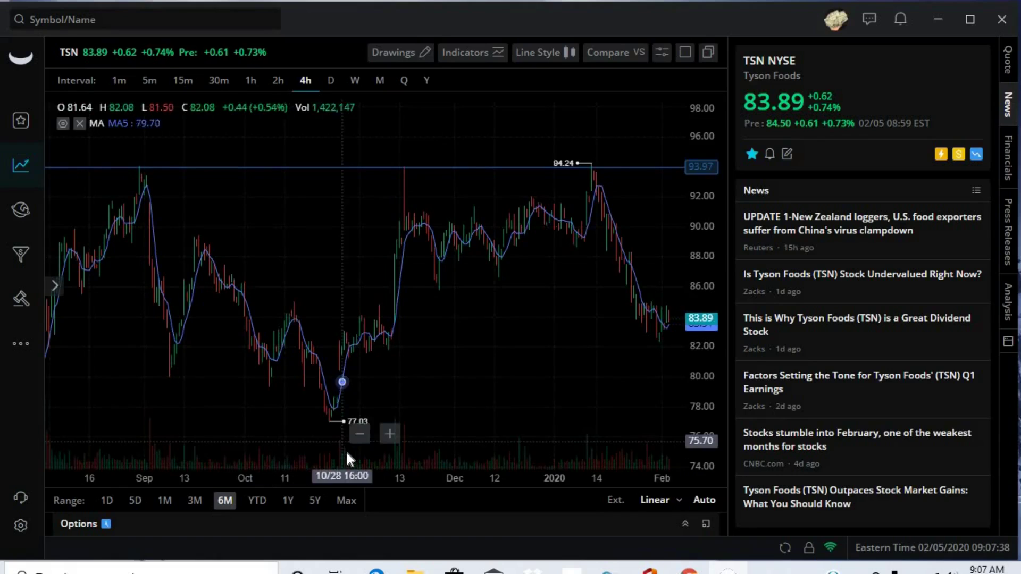
click(360, 434)
click(360, 434)
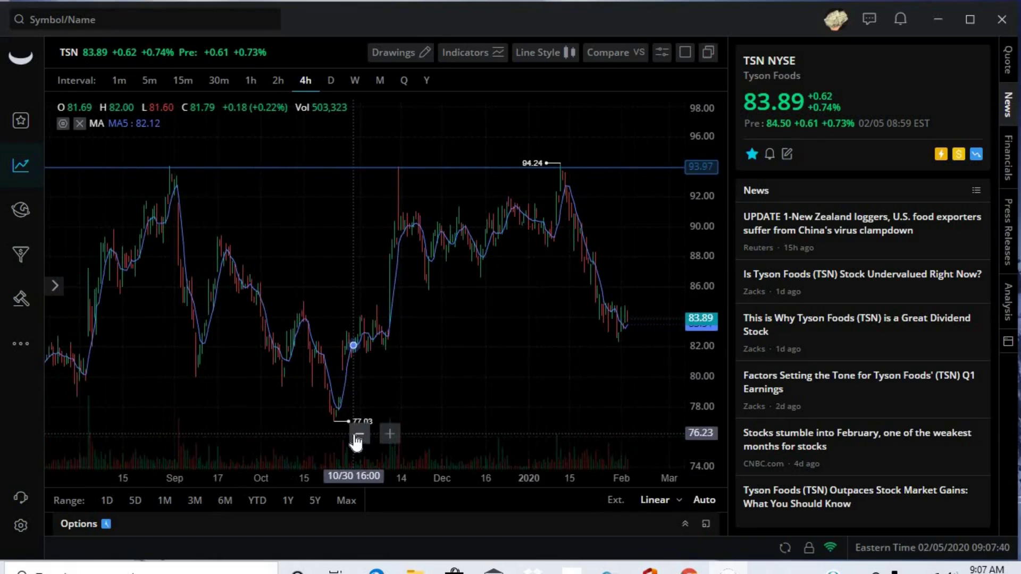
click(359, 435)
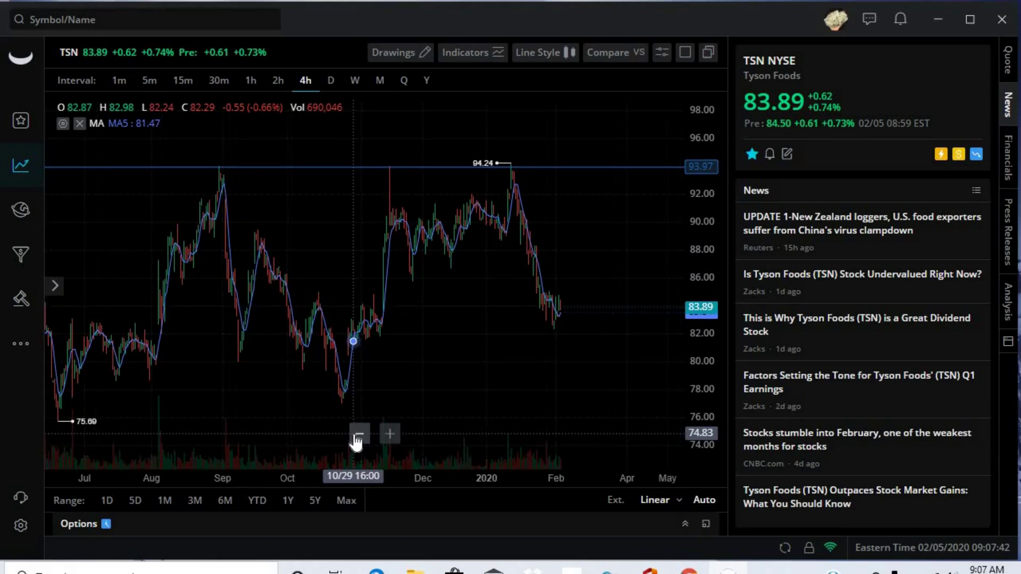
click(359, 435)
click(359, 435)
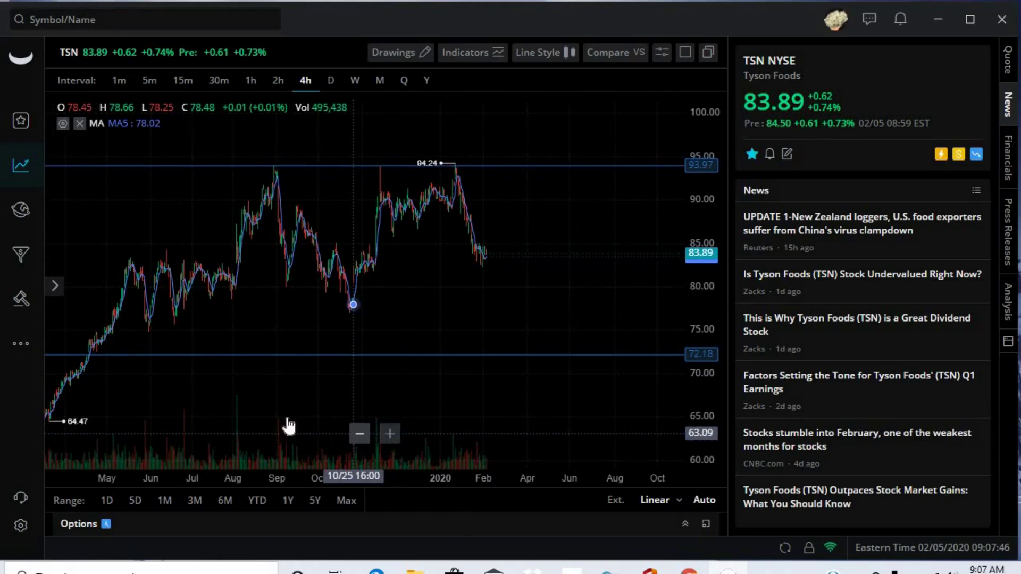
drag(314, 401, 501, 392)
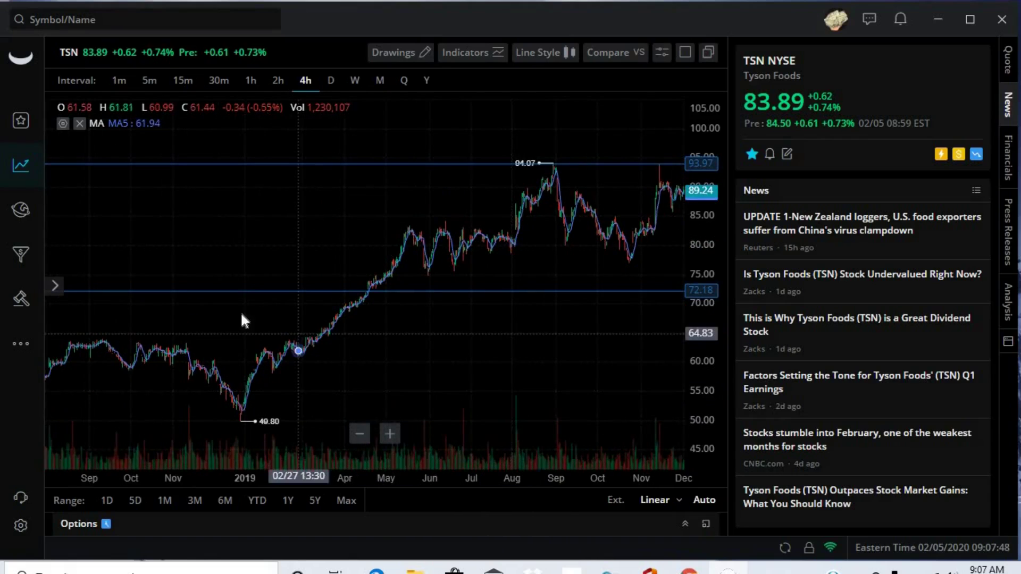
drag(242, 315, 429, 321)
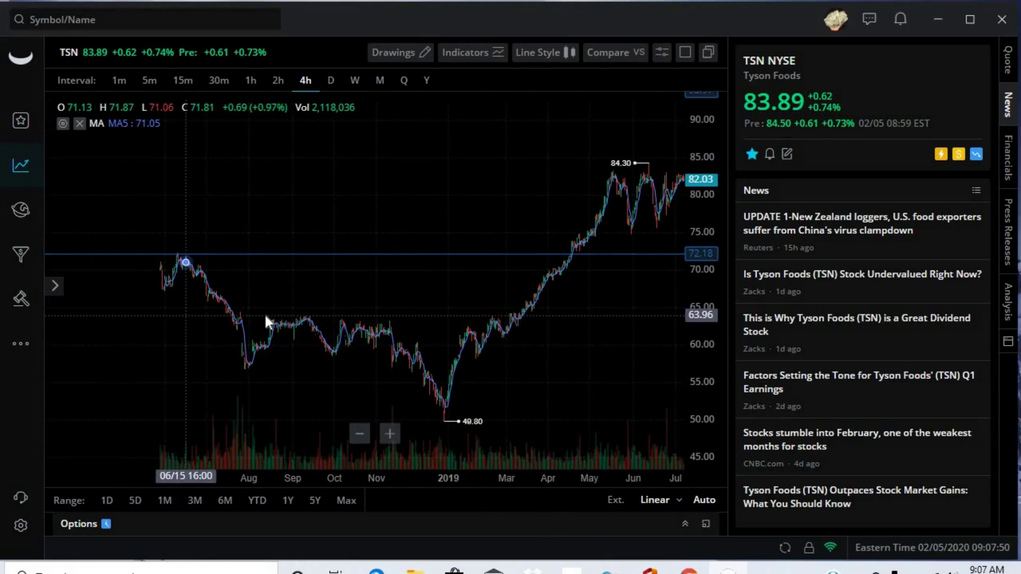
drag(264, 314, 406, 317)
drag(237, 289, 401, 296)
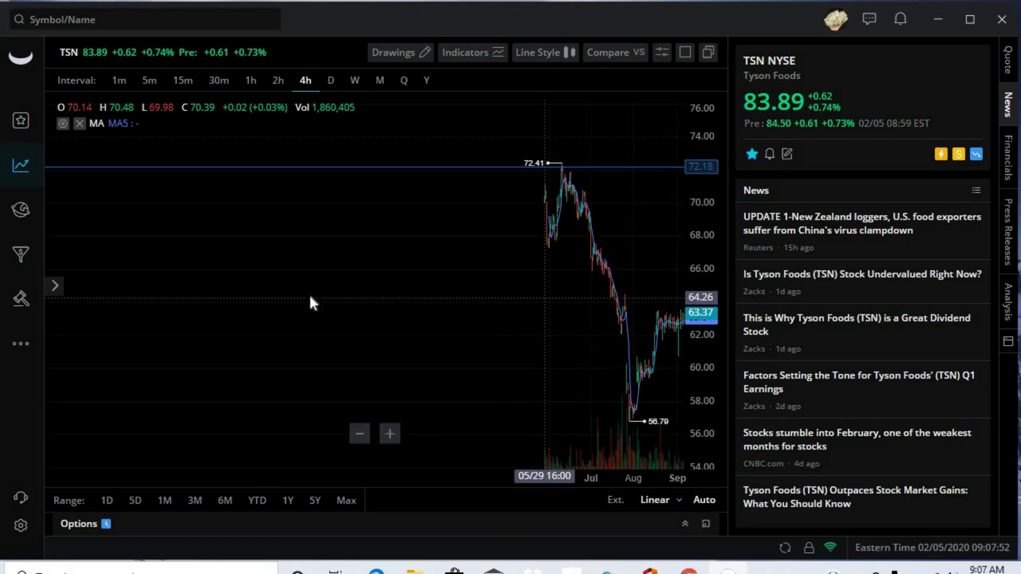
drag(310, 302, 180, 295)
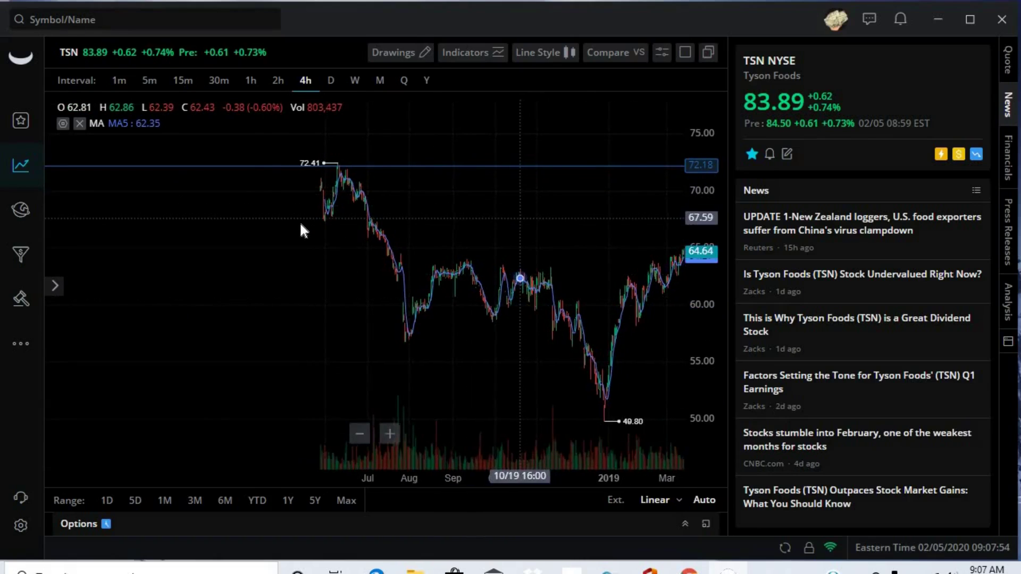
drag(407, 196, 212, 198)
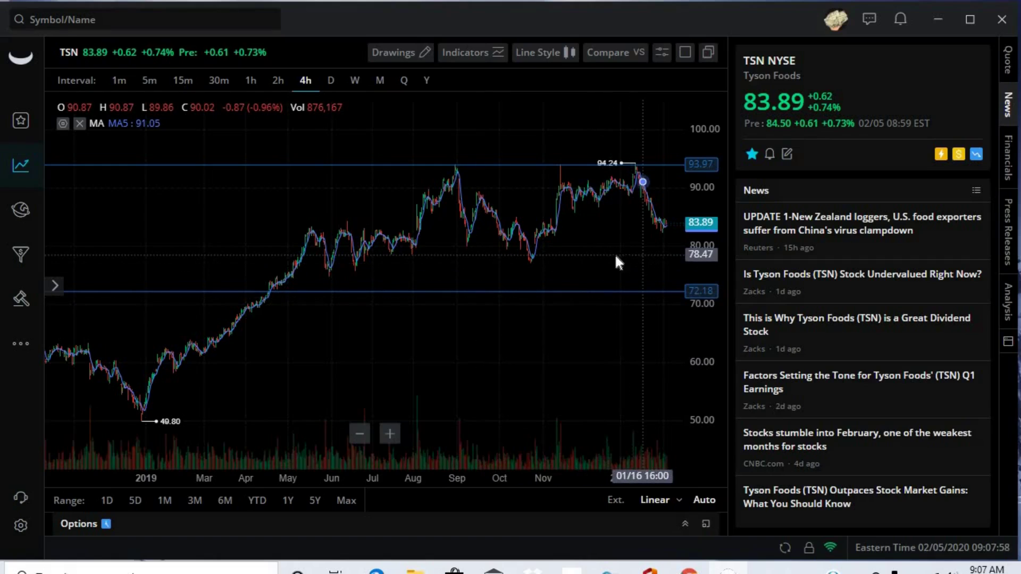
drag(615, 257, 444, 256)
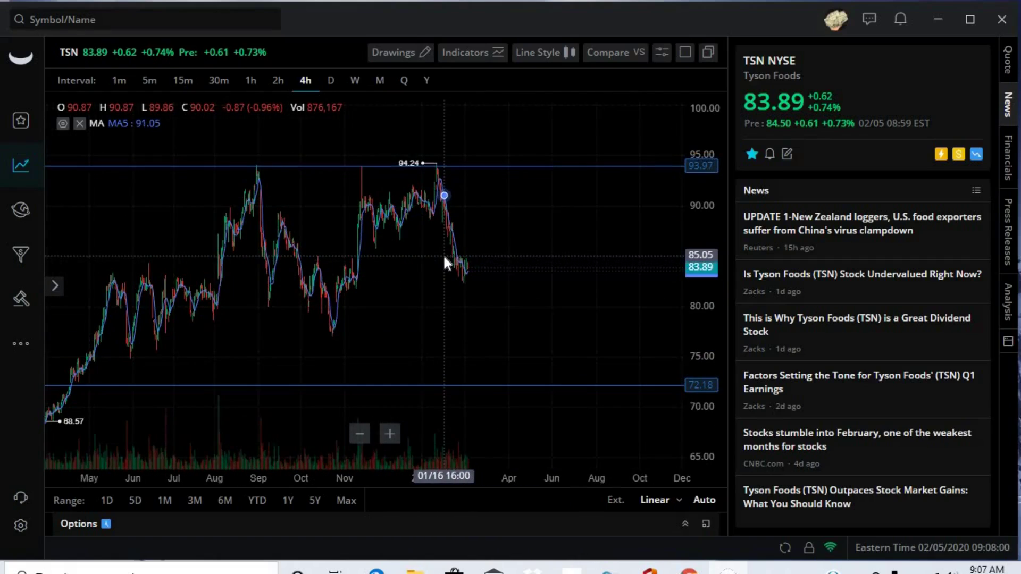
click(570, 166)
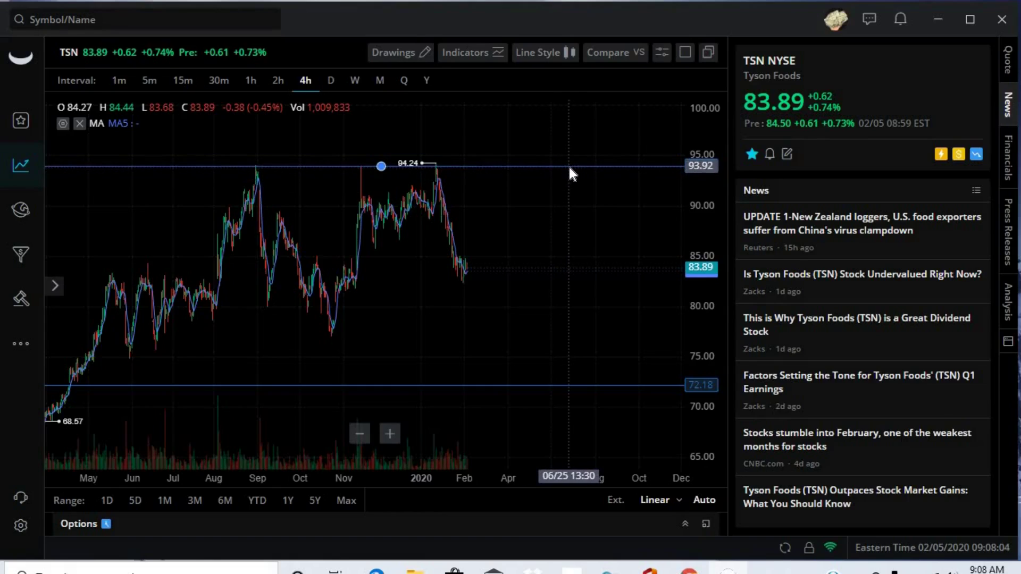